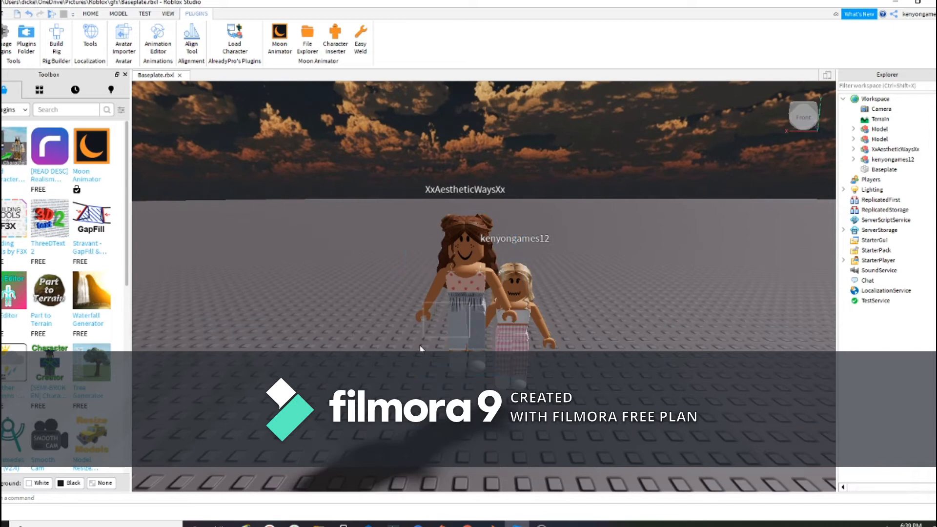
# Step: Move the brown-haired character sideways, away from the blonde one, and lower it onto the baseplate
pyautogui.click(95, 15)
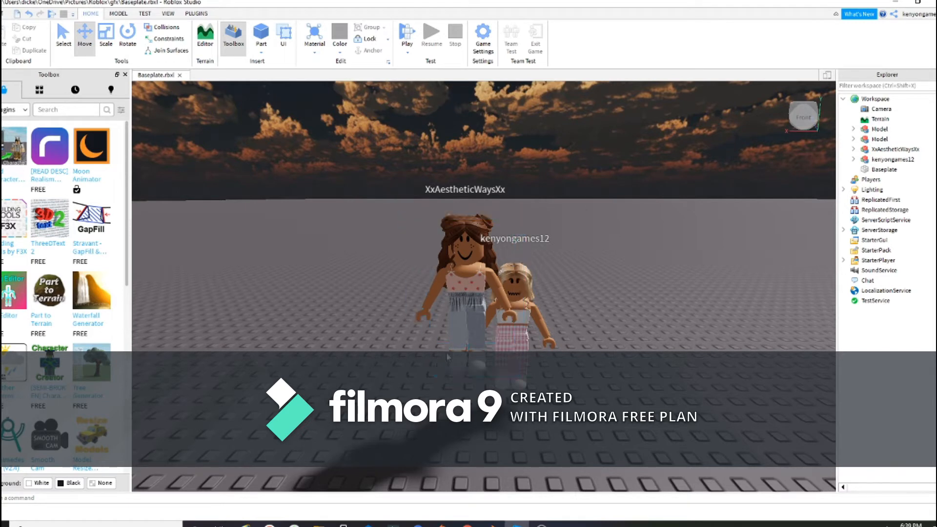
pyautogui.click(435, 306)
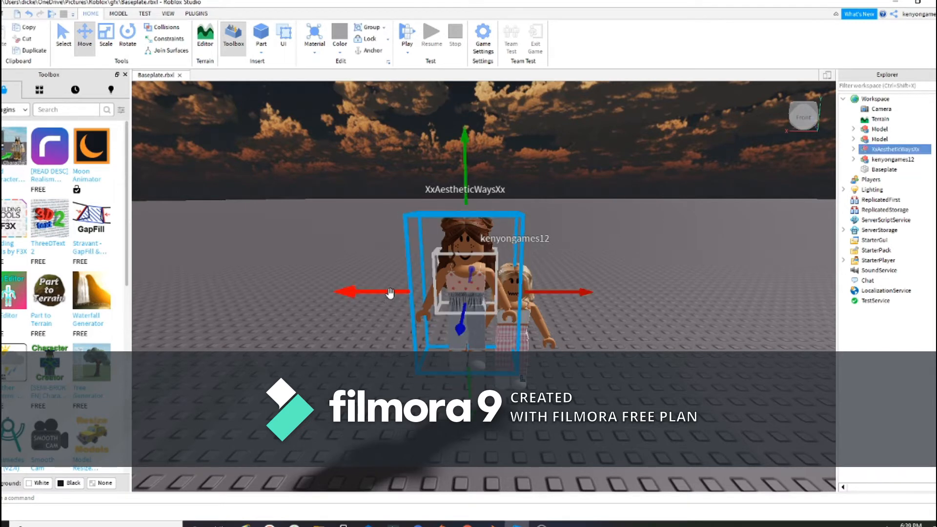
pyautogui.moveTo(390, 293); pyautogui.dragTo(342, 292)
pyautogui.moveTo(426, 423); pyautogui.dragTo(428, 469)
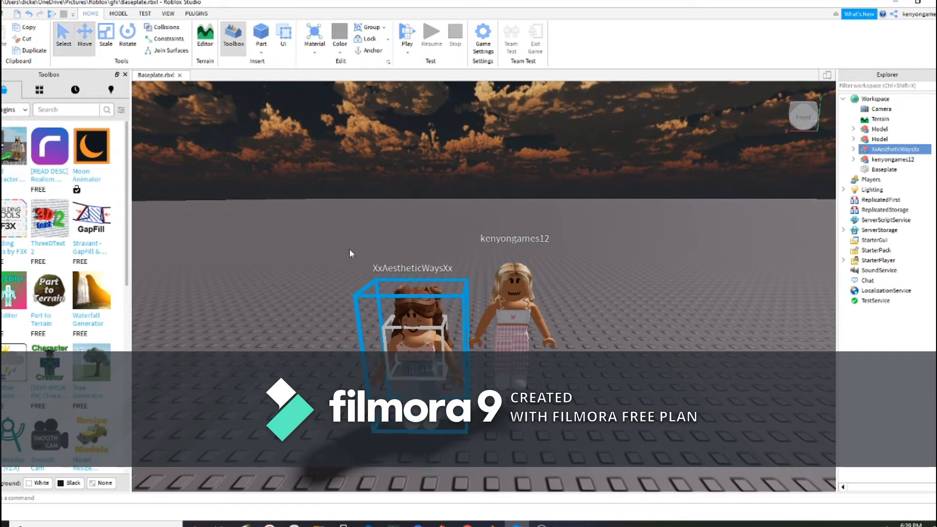
pyautogui.click(404, 376)
pyautogui.click(425, 359)
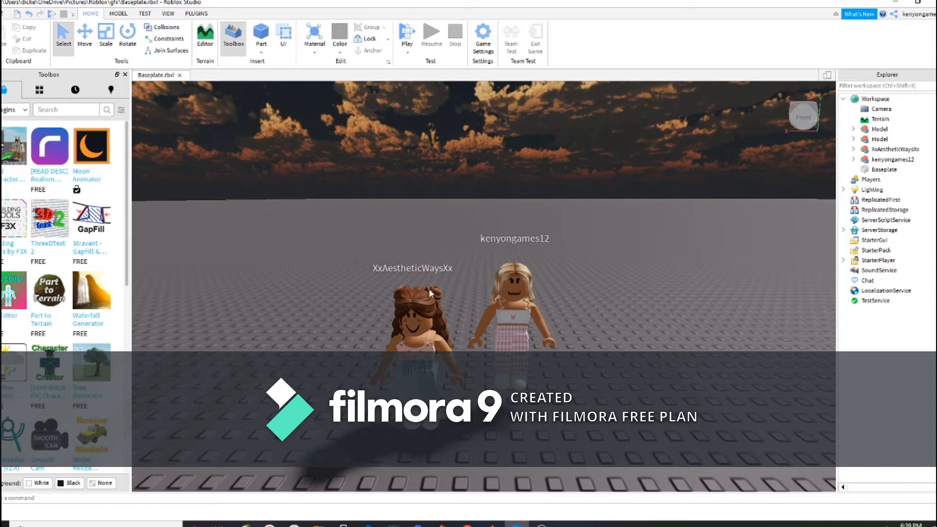
pyautogui.click(883, 150)
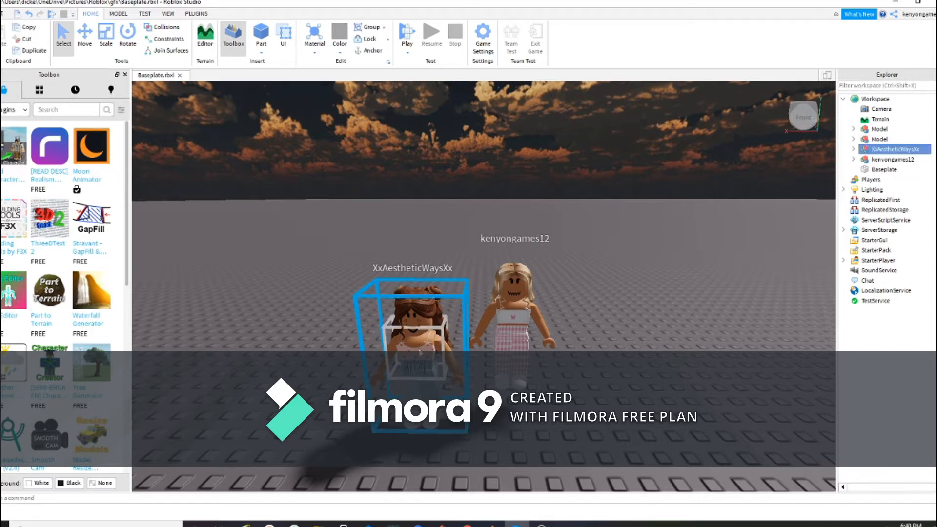
pyautogui.click(399, 356)
pyautogui.scroll(5, 609, 258)
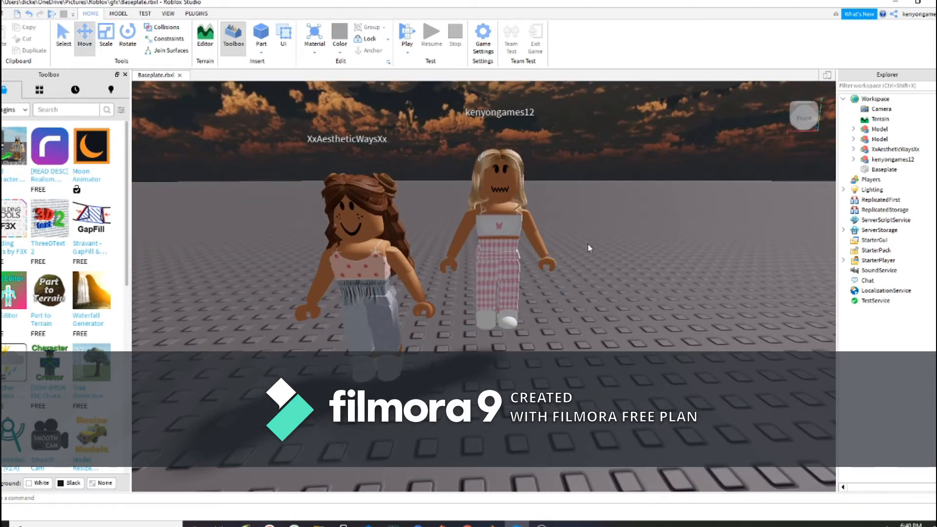
# Step: Move the blonde character forward and down onto the baseplate so it stands beside the brown-haired character
pyautogui.moveTo(586, 274); pyautogui.dragTo(624, 286, button='right')
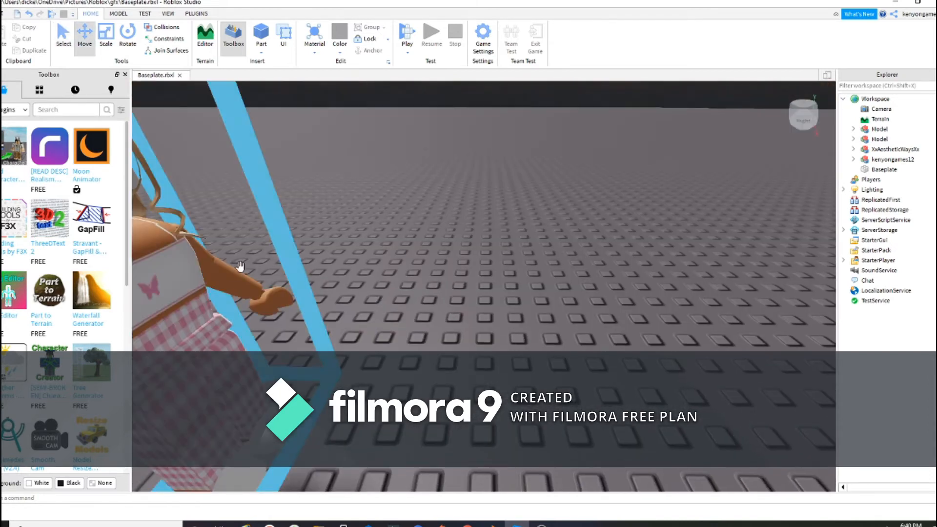
pyautogui.click(241, 268)
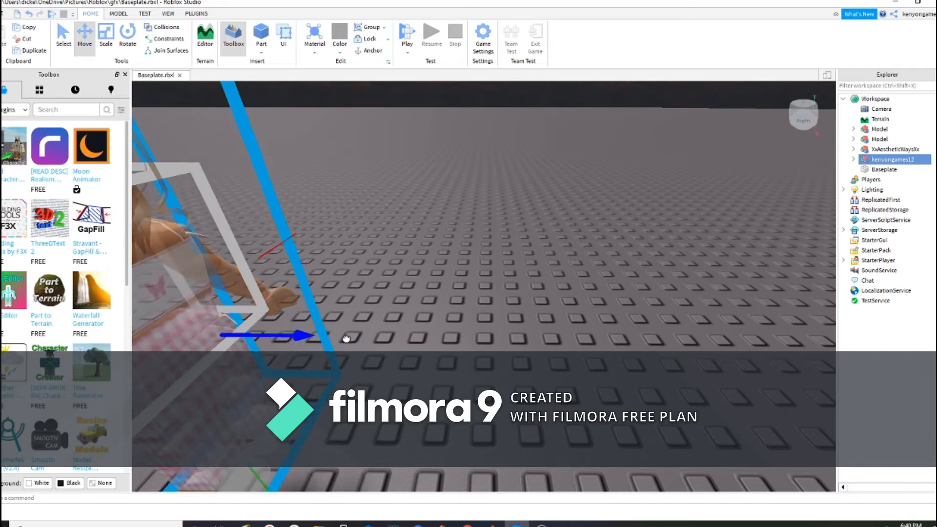
pyautogui.moveTo(346, 338); pyautogui.dragTo(459, 332)
pyautogui.moveTo(493, 266); pyautogui.dragTo(485, 213, button='right')
pyautogui.moveTo(555, 372); pyautogui.dragTo(550, 404)
pyautogui.moveTo(322, 391); pyautogui.dragTo(407, 372, button='right')
pyautogui.scroll(-5, 407, 372)
pyautogui.scroll(-2, 669, 303)
pyautogui.click(649, 385)
pyautogui.moveTo(649, 385); pyautogui.dragTo(629, 295, button='right')
pyautogui.scroll(4, 606, 317)
pyautogui.scroll(-4, 607, 316)
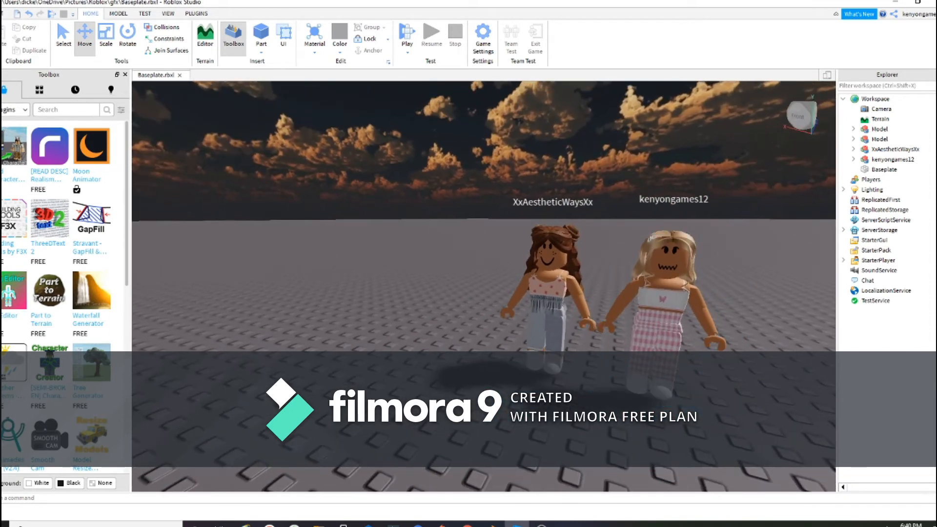
# Step: Switch the asset library to models and filter them by the creator Fairyjhull, sorted by relevance
pyautogui.click(4, 111)
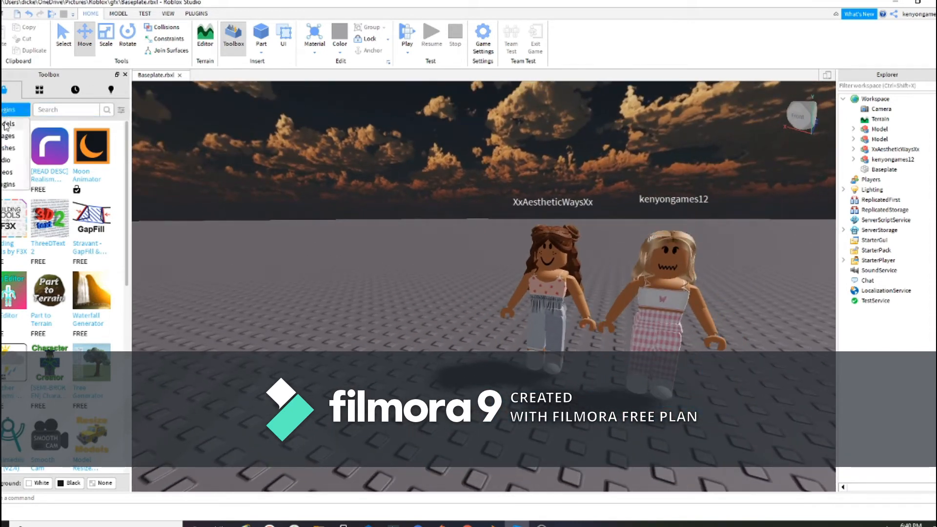
pyautogui.click(10, 123)
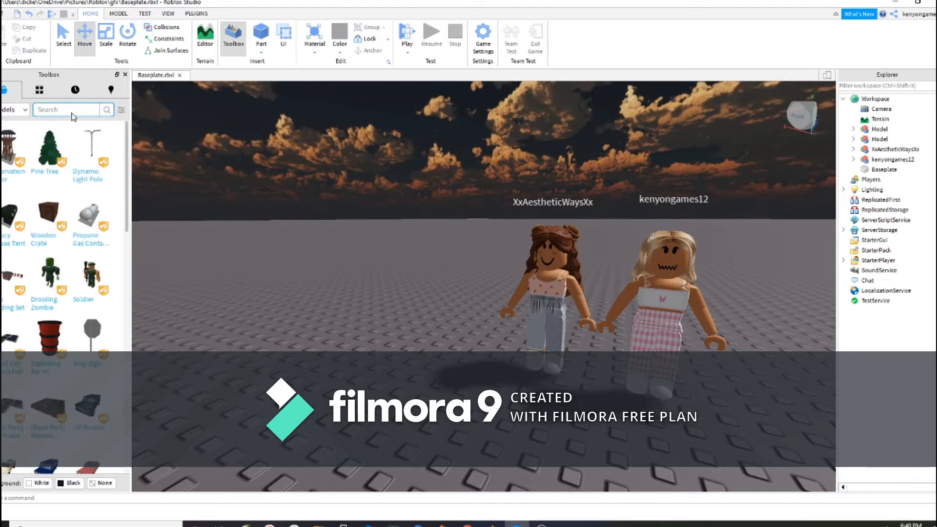
pyautogui.click(121, 111)
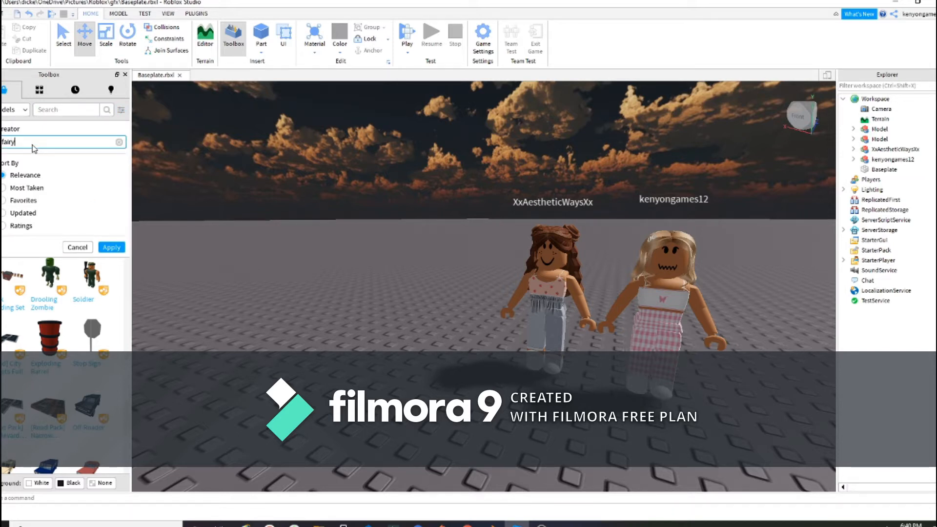
pyautogui.write('jhull')
pyautogui.click(29, 158)
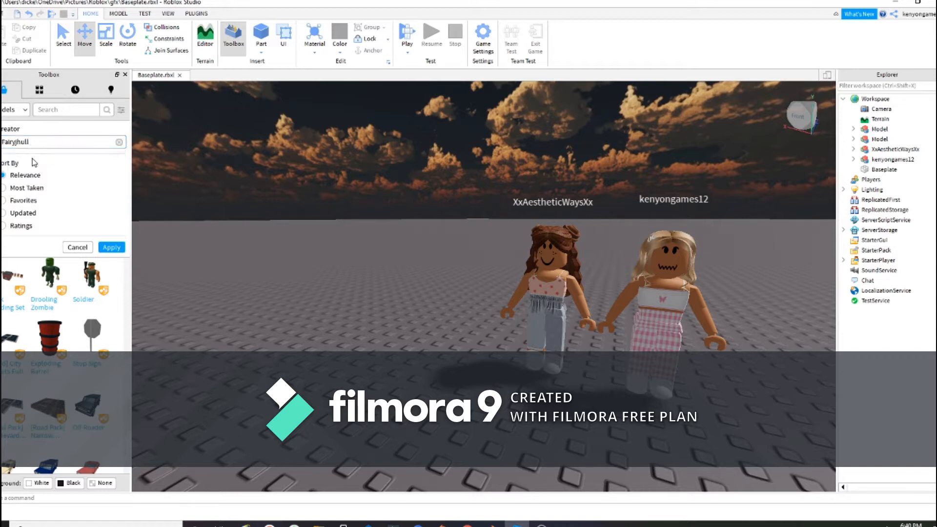
pyautogui.click(111, 248)
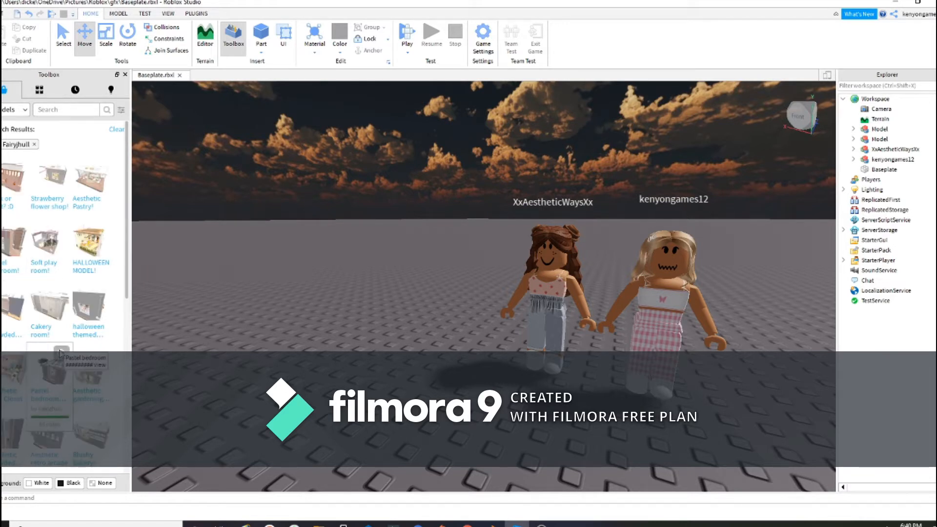
# Step: Browse the creator's room and scene models for a suitable setting for the two characters
pyautogui.scroll(-5, 53, 257)
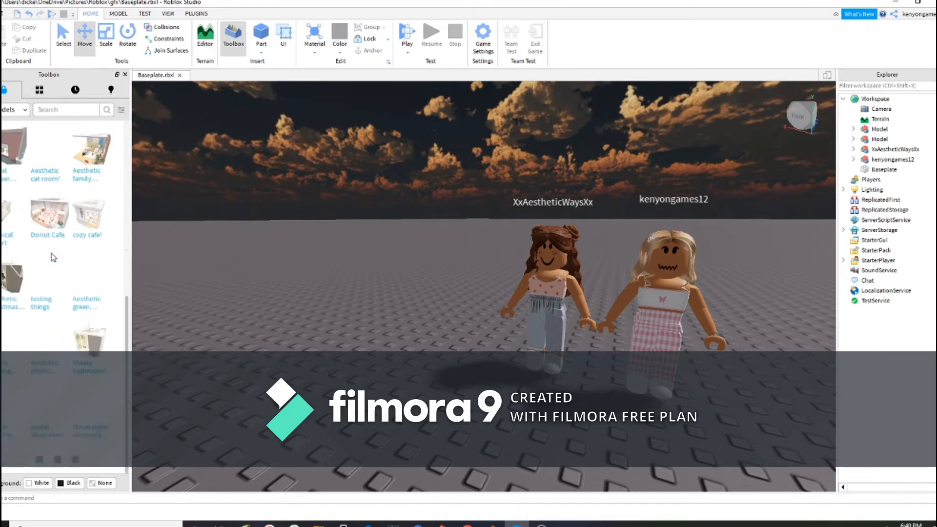
pyautogui.scroll(3, 53, 257)
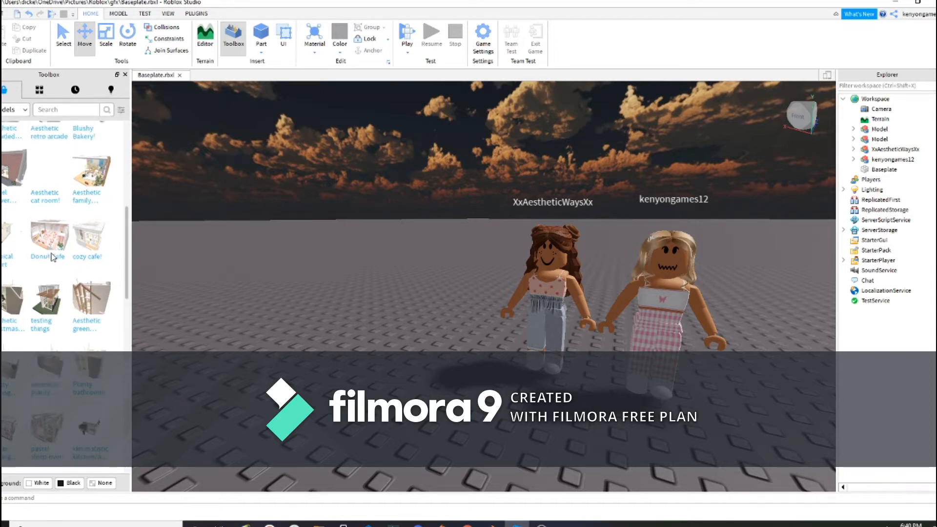
pyautogui.scroll(-5, 53, 257)
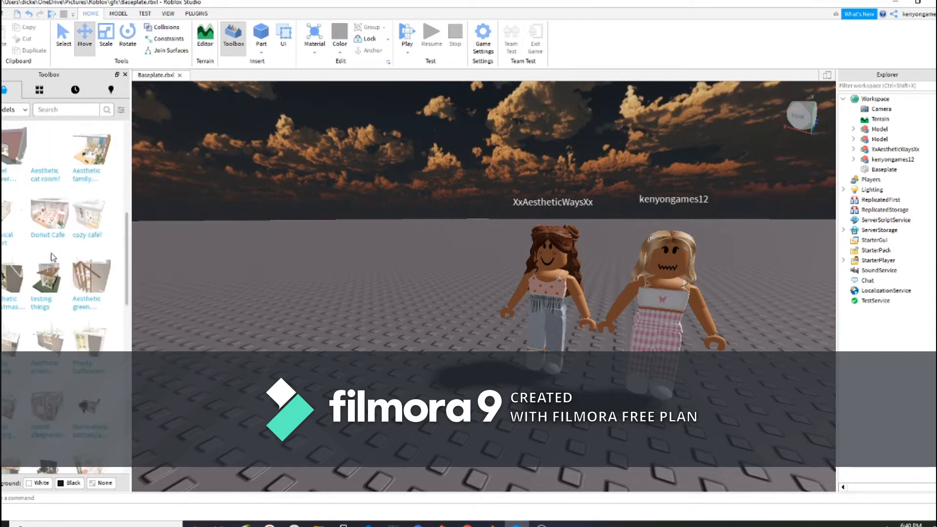
pyautogui.moveTo(362, 222); pyautogui.dragTo(361, 223, button='right')
pyautogui.scroll(3, 360, 223)
pyautogui.scroll(-2, 361, 223)
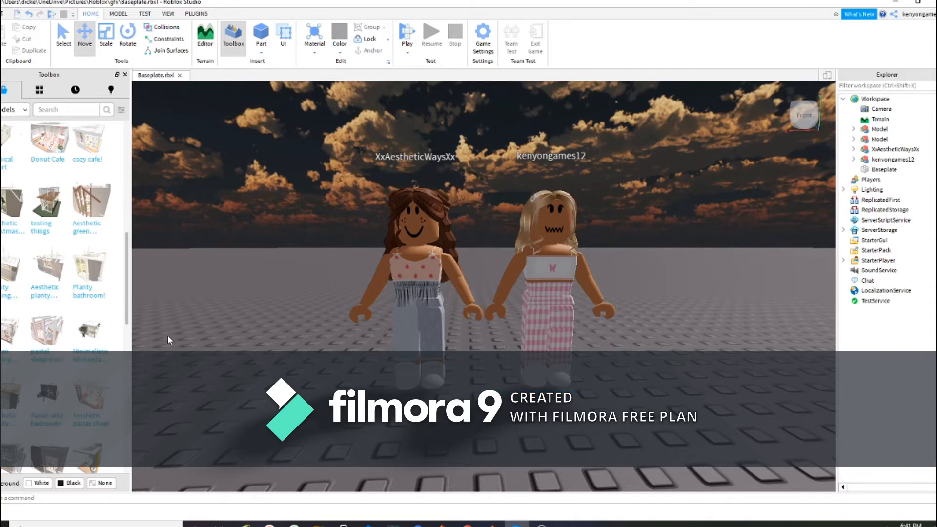
pyautogui.scroll(-6, 18, 362)
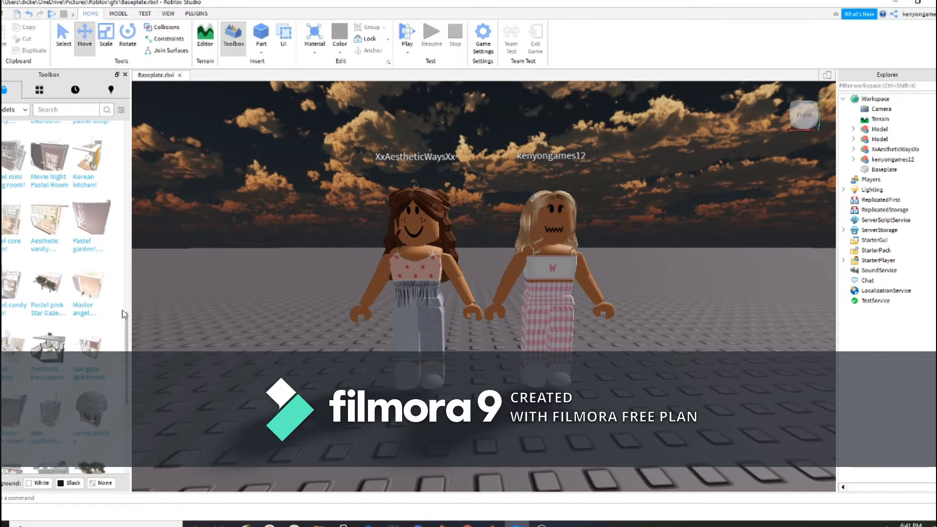
pyautogui.scroll(-3, 123, 314)
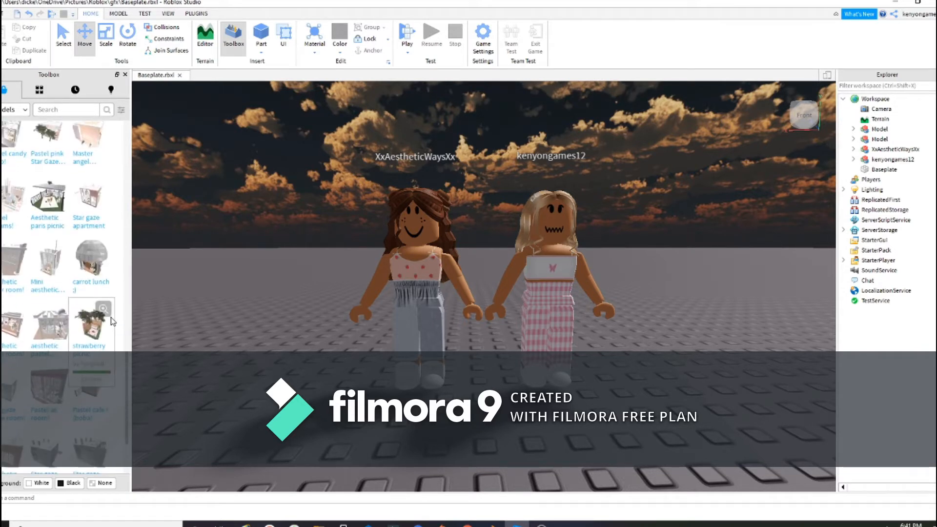
pyautogui.scroll(-2, 110, 317)
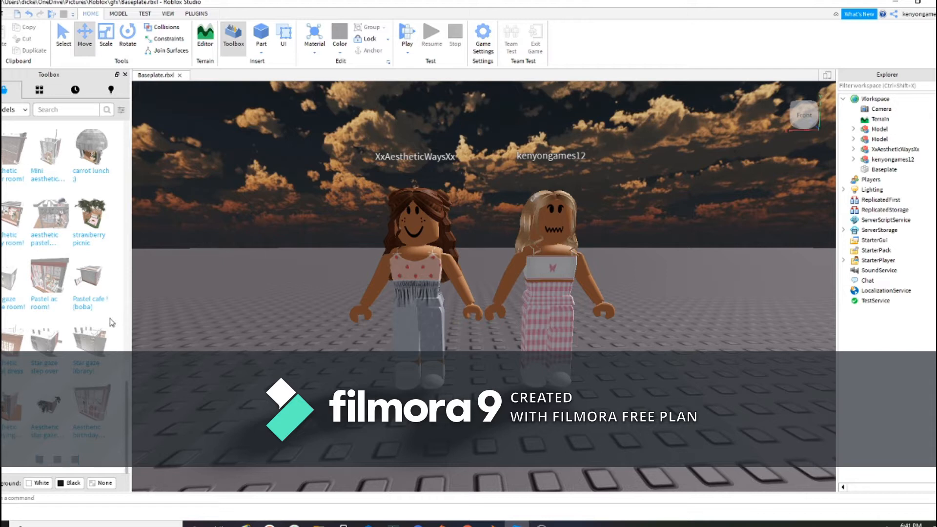
pyautogui.scroll(-6, 69, 342)
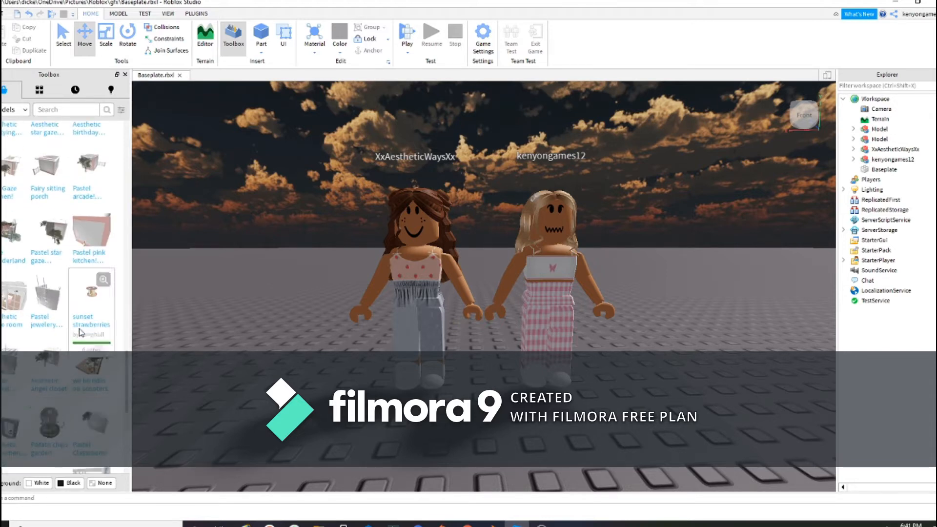
pyautogui.moveTo(313, 371); pyautogui.dragTo(306, 377, button='right')
pyautogui.scroll(-4, 303, 373)
pyautogui.scroll(-4, 36, 389)
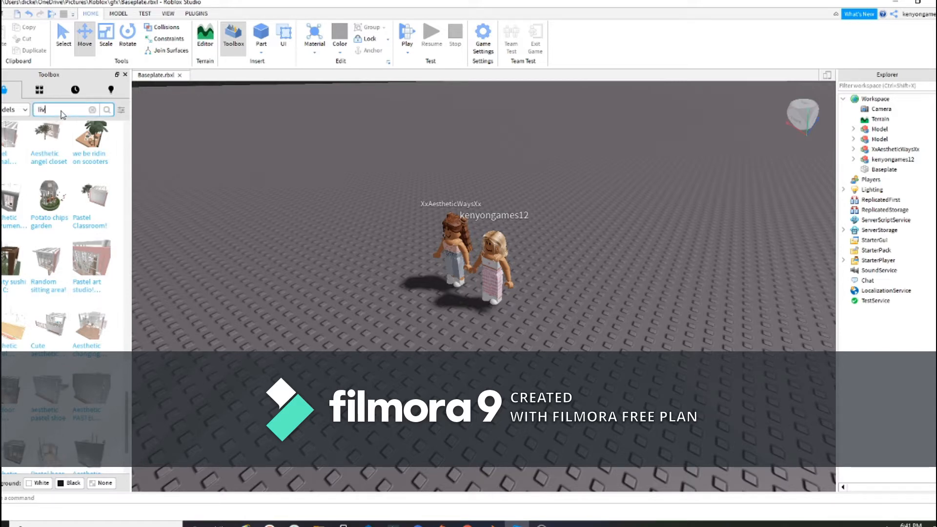
# Step: Search the creator's models for "living room" and insert a white and pink pastel room near the two characters
pyautogui.write('room')
pyautogui.press('Return')
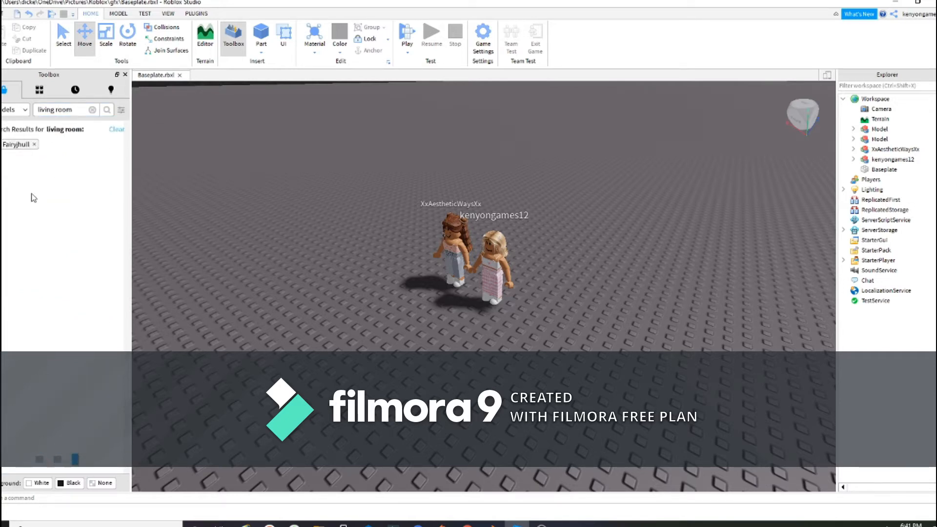
pyautogui.scroll(-4, 39, 210)
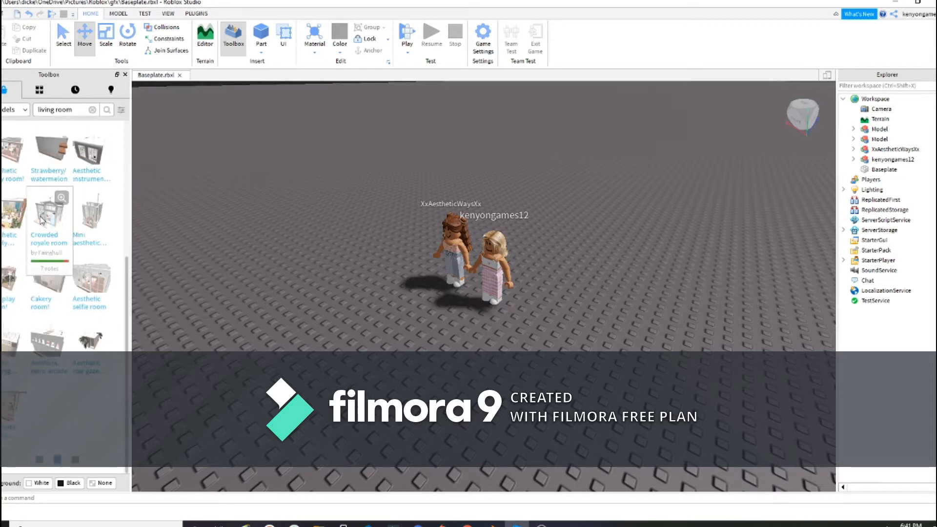
pyautogui.scroll(5, 54, 226)
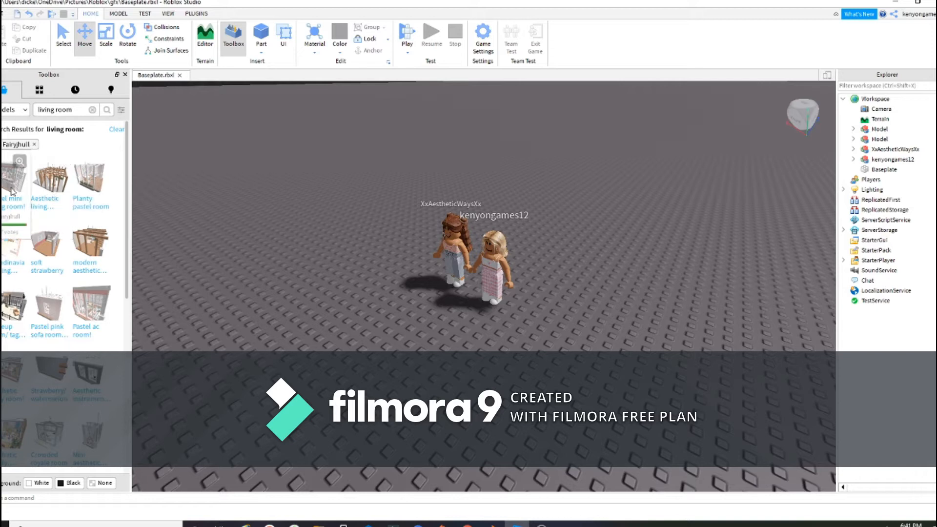
pyautogui.moveTo(50, 188); pyautogui.dragTo(312, 241)
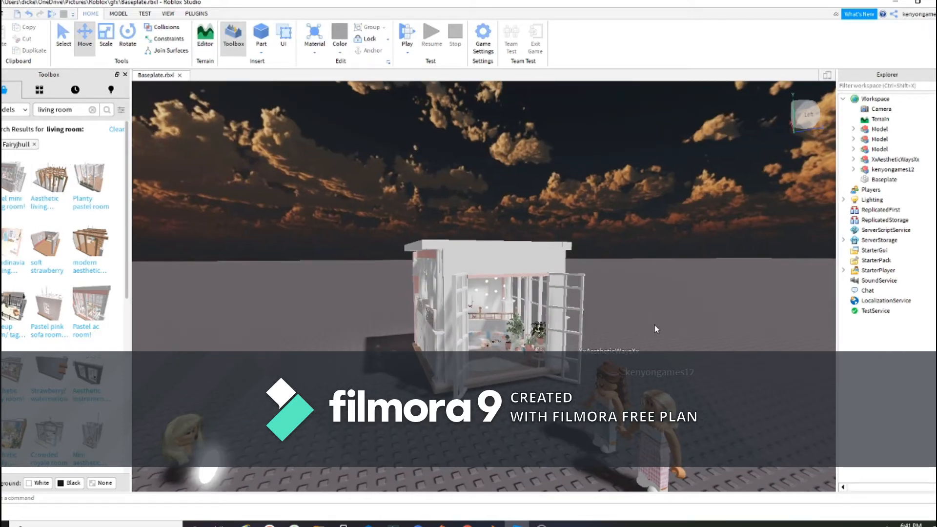
pyautogui.scroll(6, 654, 325)
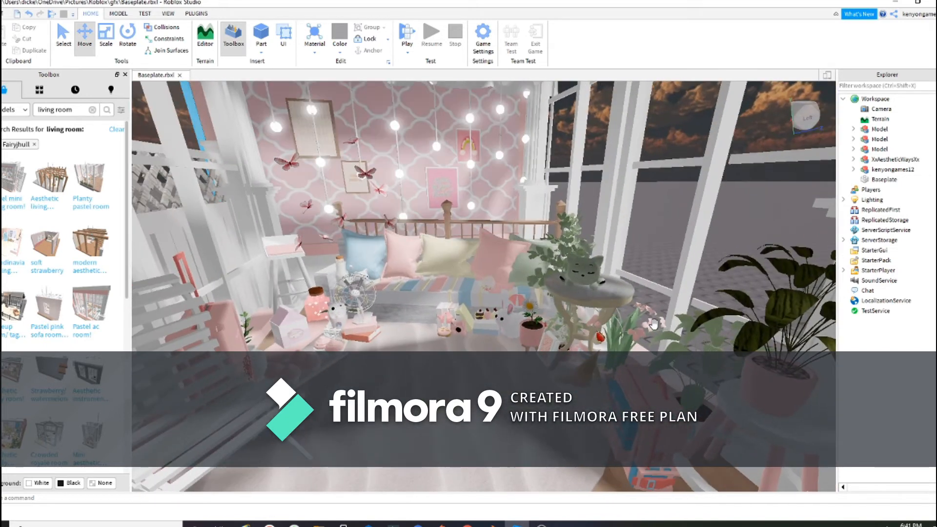
pyautogui.scroll(-5, 654, 325)
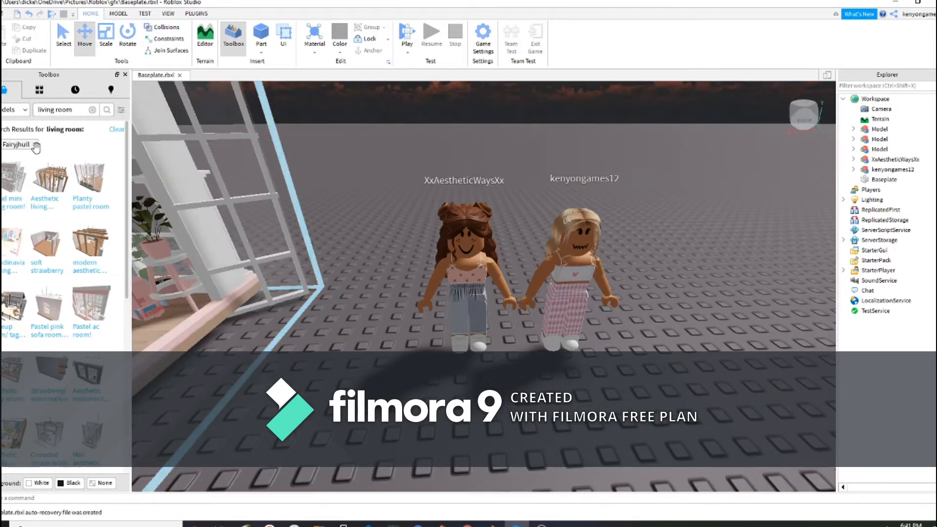
# Step: Remove the creator filter and search the models for "adopt me pets"
pyautogui.click(37, 145)
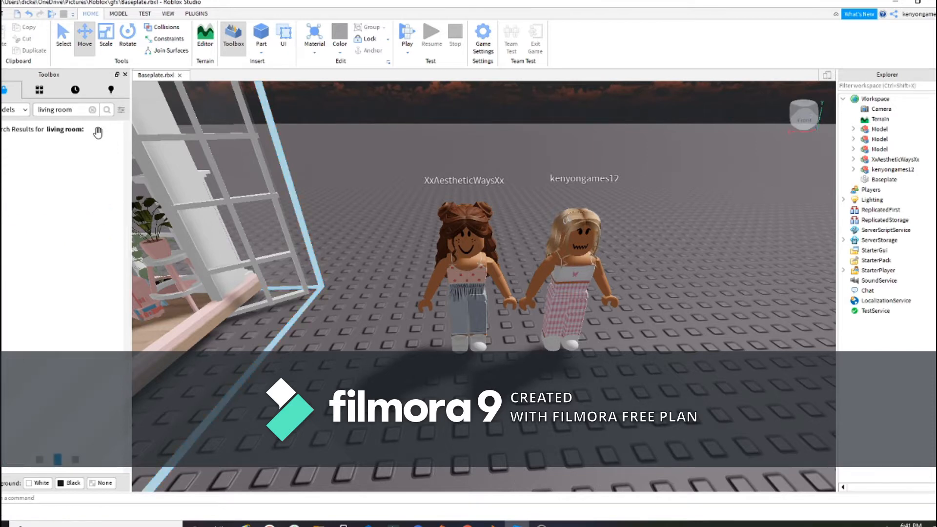
pyautogui.moveTo(78, 110); pyautogui.dragTo(25, 112)
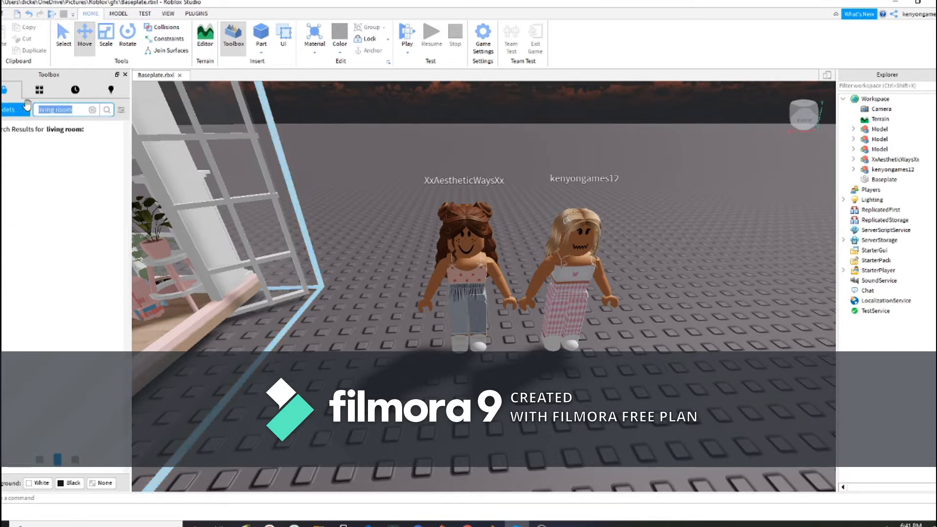
pyautogui.press('BackSpace')
pyautogui.write('adopt')
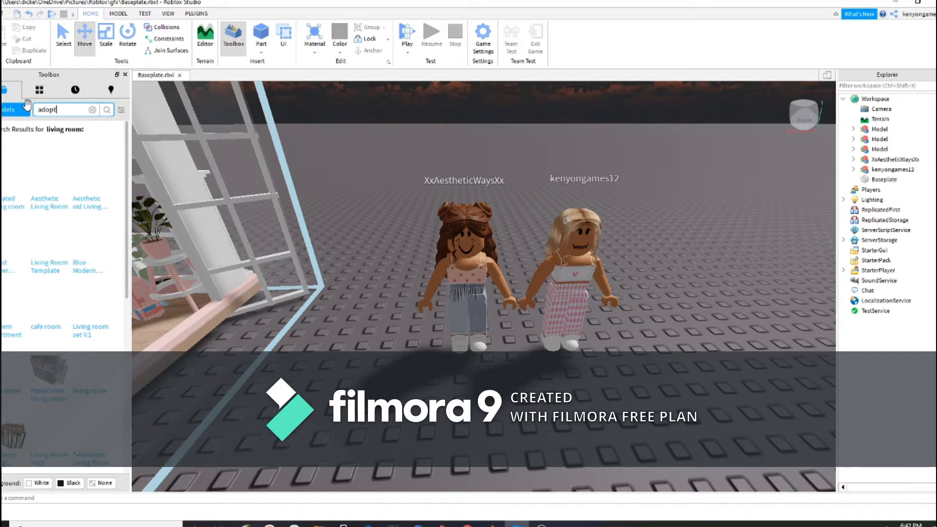
pyautogui.write(' me pets')
pyautogui.press('Return')
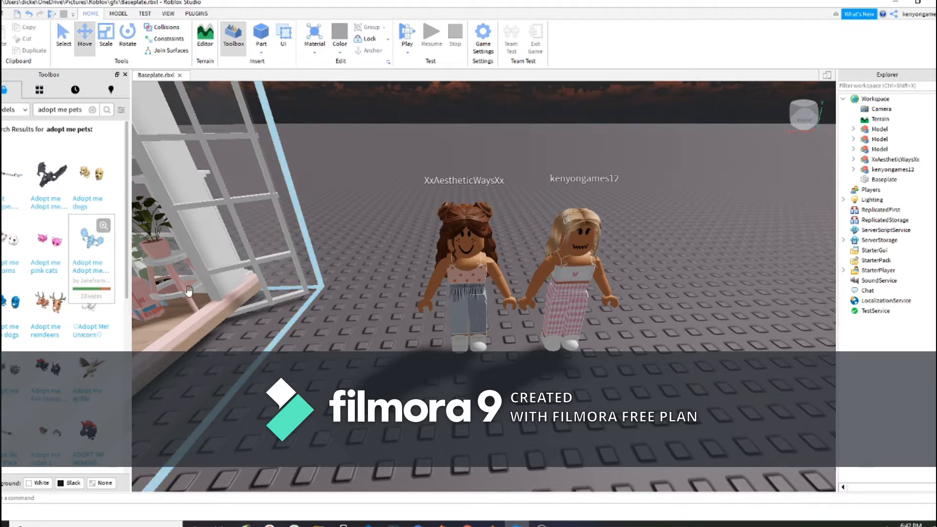
# Step: Insert the first Adopt Me pet pack from the results into the scene near the characters
pyautogui.moveTo(16, 184); pyautogui.dragTo(432, 201)
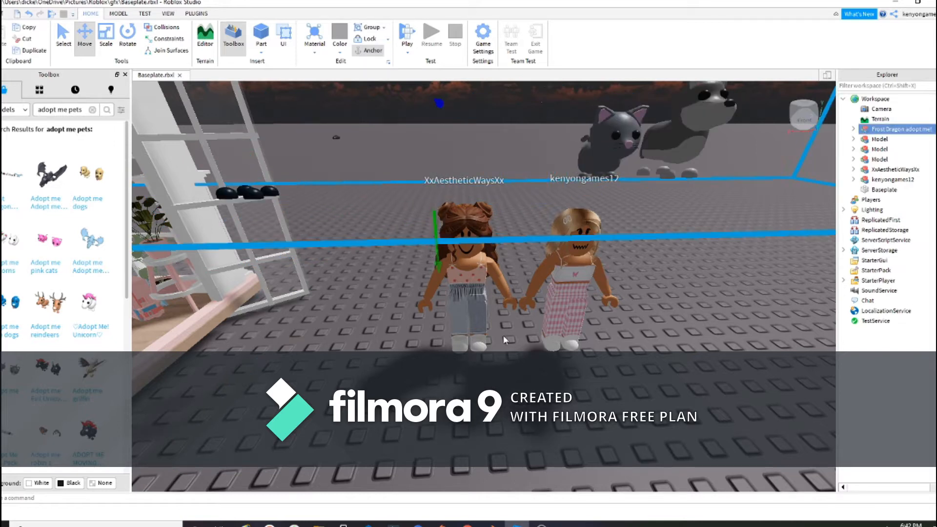
pyautogui.scroll(3, 431, 348)
pyautogui.scroll(-8, 432, 349)
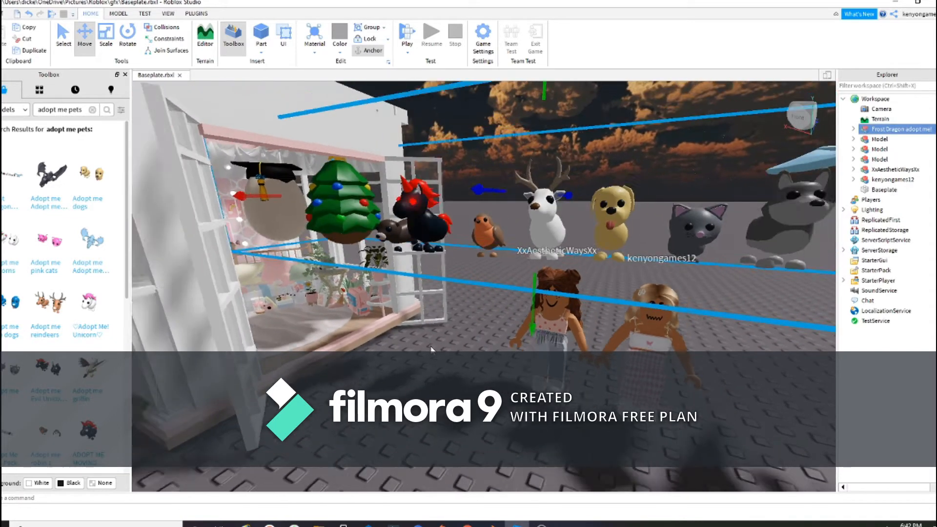
# Step: Move the pet pack clear of the two characters and inspect its row of pets up close
pyautogui.moveTo(499, 285); pyautogui.dragTo(659, 181, button='right')
pyautogui.moveTo(654, 183); pyautogui.dragTo(776, 187)
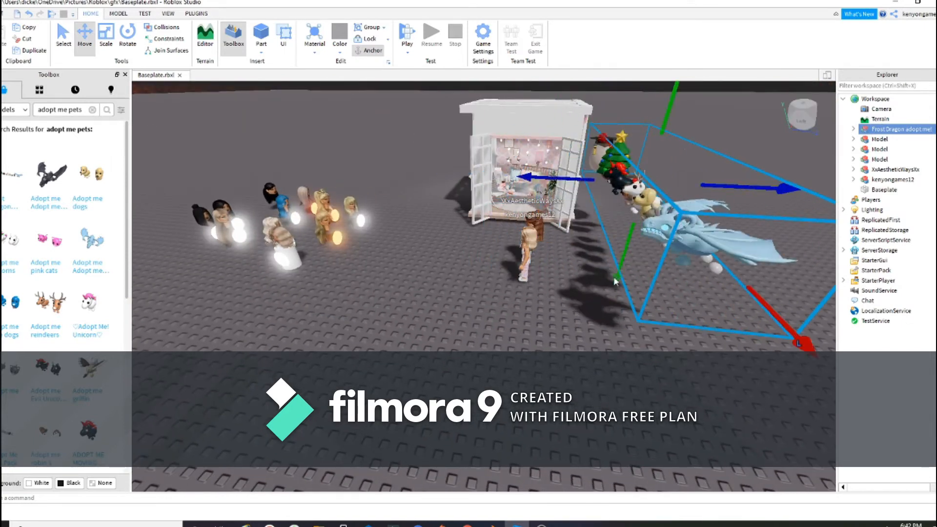
pyautogui.moveTo(620, 257); pyautogui.dragTo(503, 334)
pyautogui.scroll(6, 500, 333)
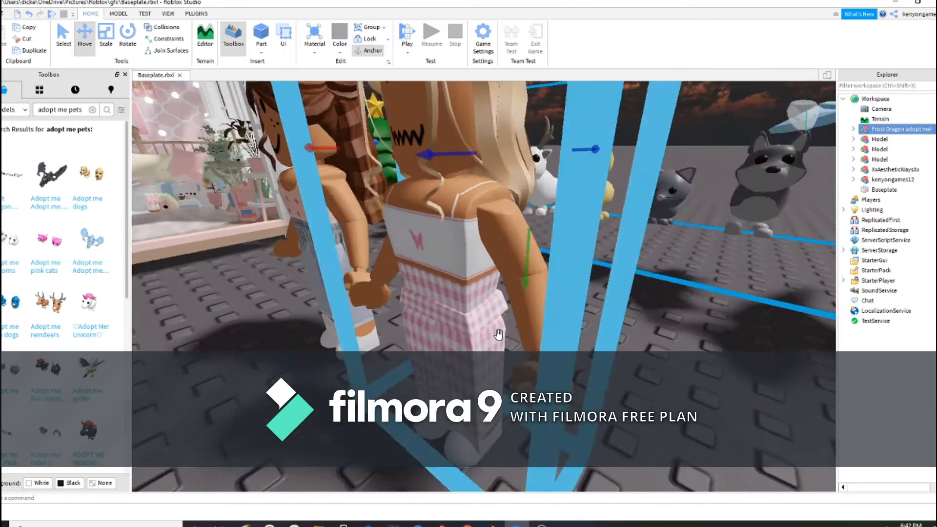
pyautogui.scroll(-8, 498, 335)
pyautogui.scroll(4, 499, 334)
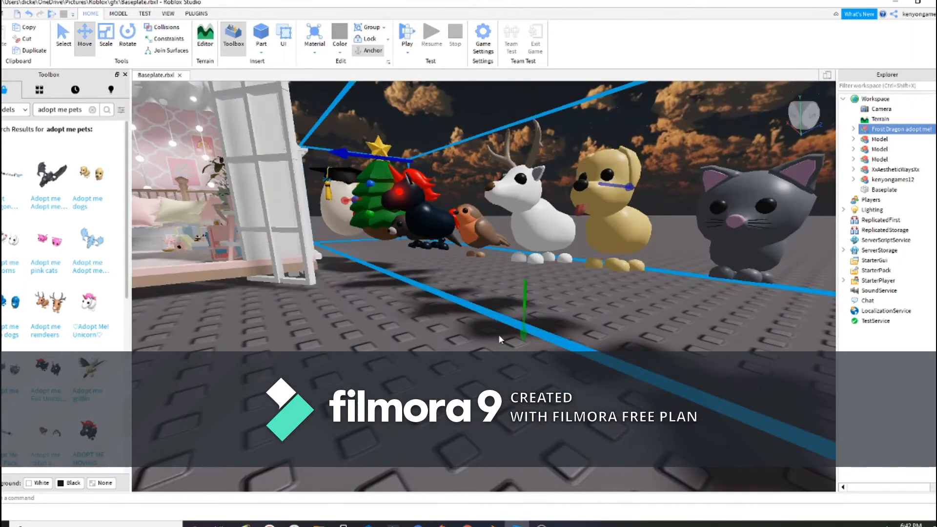
pyautogui.moveTo(499, 335); pyautogui.dragTo(503, 343, button='right')
pyautogui.scroll(-4, 760, 233)
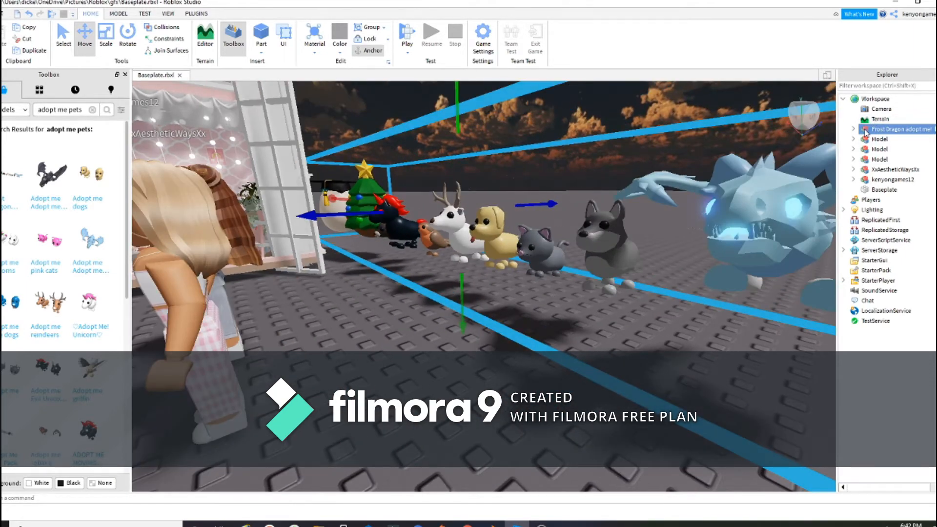
# Step: Find the Cat model inside the Frost Dragon pet pack and move it forward out of the pet row
pyautogui.click(853, 129)
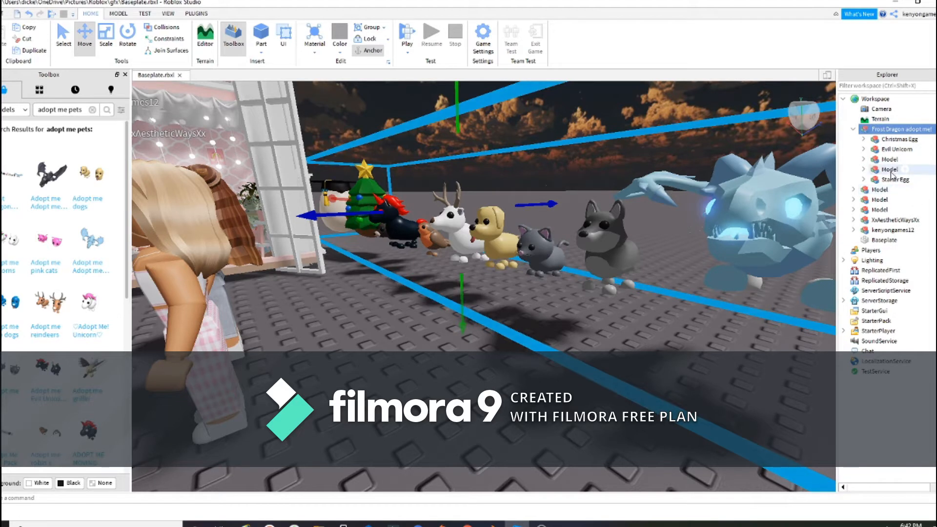
pyautogui.click(889, 159)
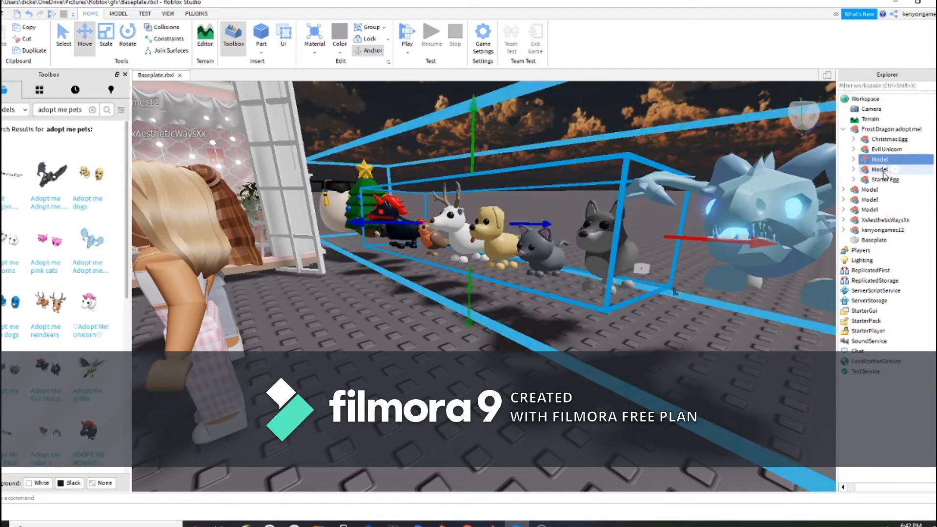
pyautogui.click(882, 171)
pyautogui.click(853, 170)
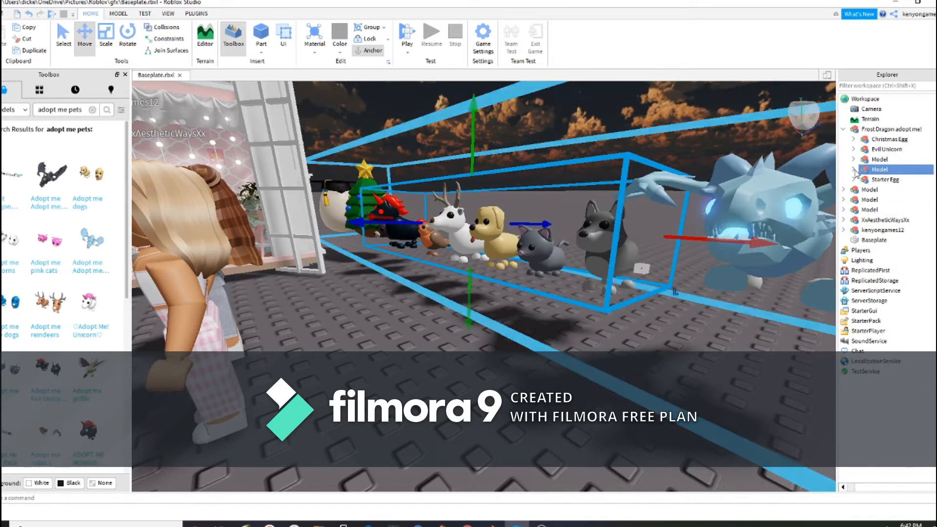
pyautogui.click(886, 190)
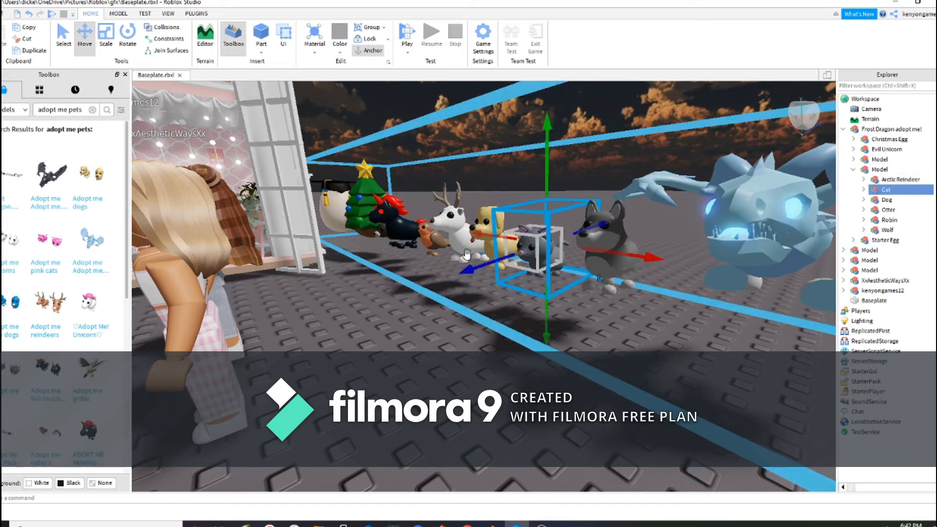
pyautogui.moveTo(458, 291); pyautogui.dragTo(371, 331)
# Step: Reparent the Cat directly under Workspace and delete the rest of the Frost Dragon pet pack
pyautogui.moveTo(875, 191); pyautogui.dragTo(872, 101)
pyautogui.click(854, 485)
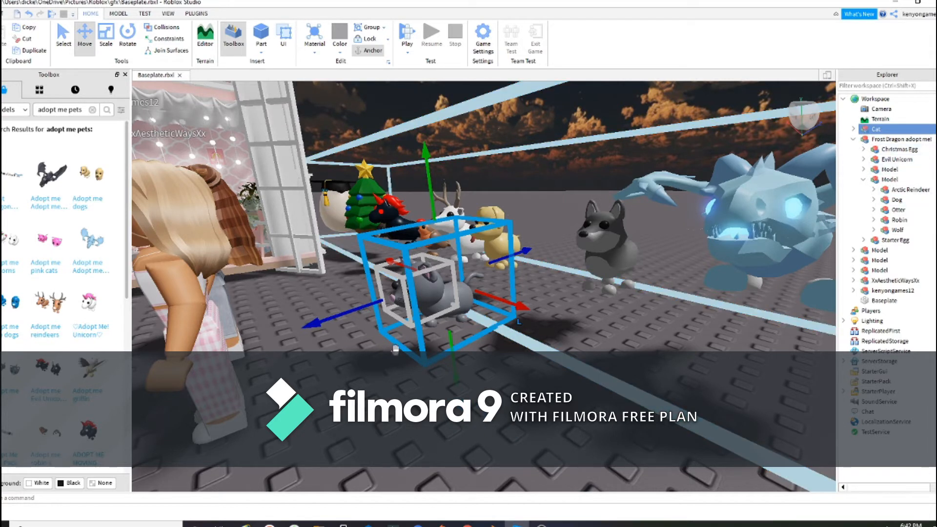
pyautogui.moveTo(324, 325); pyautogui.dragTo(313, 328)
pyautogui.click(679, 246)
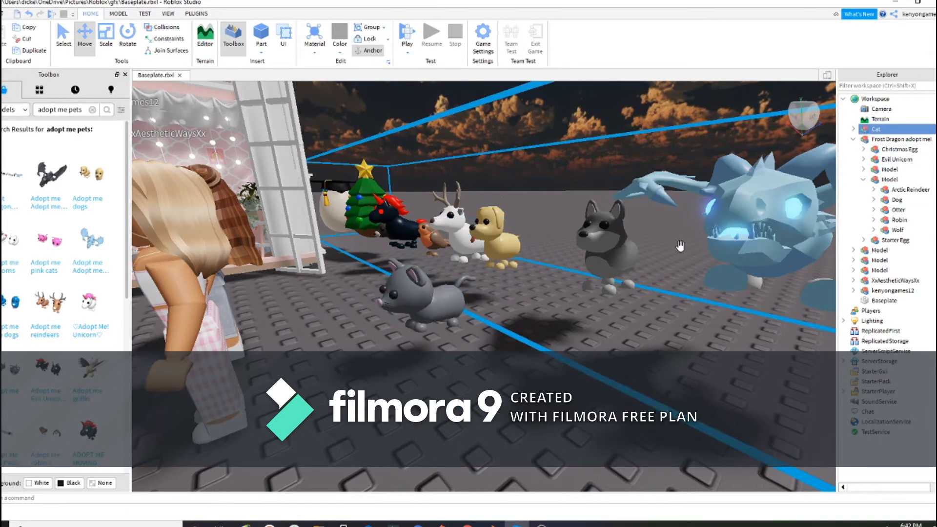
pyautogui.press('Delete')
# Step: Position the cat beside the blonde character, slightly forward and clear of her arm
pyautogui.press('a')
pyautogui.moveTo(524, 374); pyautogui.dragTo(524, 374, button='right')
pyautogui.click(538, 261)
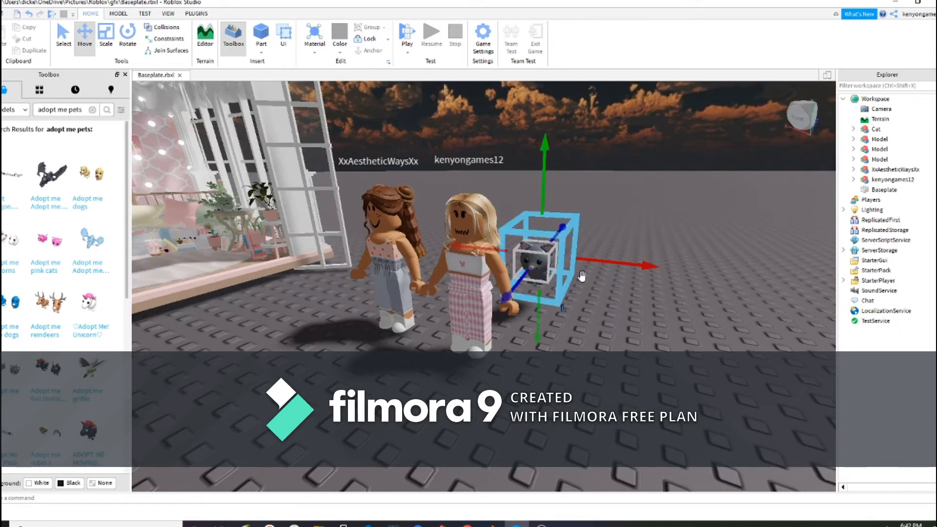
pyautogui.moveTo(632, 271); pyautogui.dragTo(678, 277)
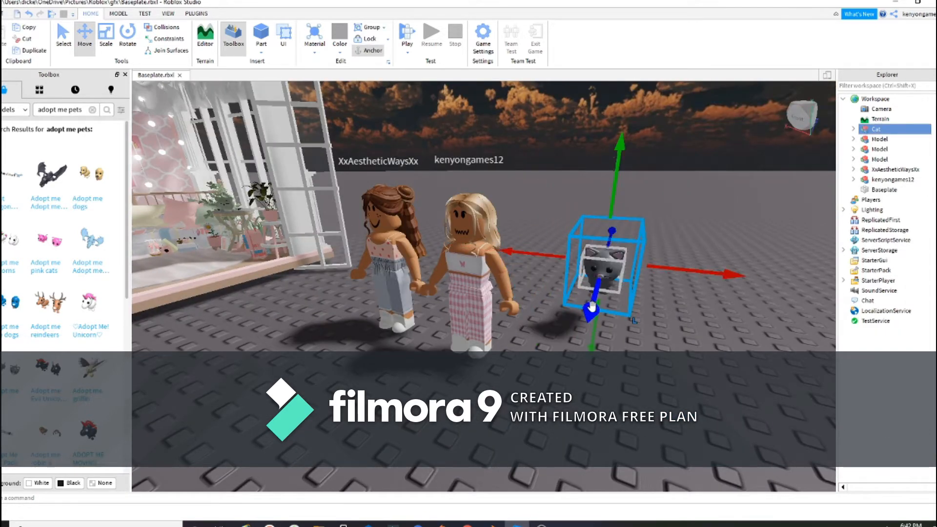
pyautogui.moveTo(591, 307); pyautogui.dragTo(549, 377)
pyautogui.click(542, 384)
pyautogui.press('d')
pyautogui.moveTo(670, 285); pyautogui.dragTo(679, 268, button='right')
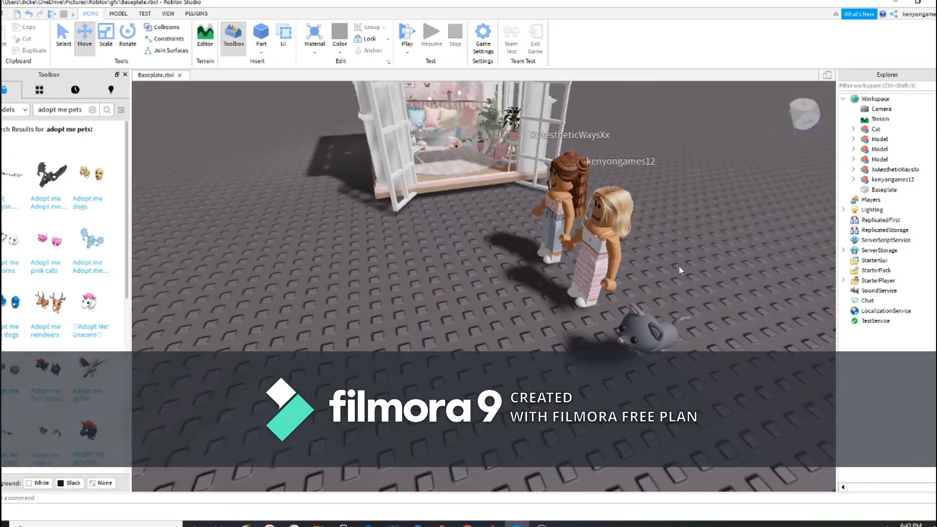
pyautogui.press('d')
pyautogui.click(497, 343)
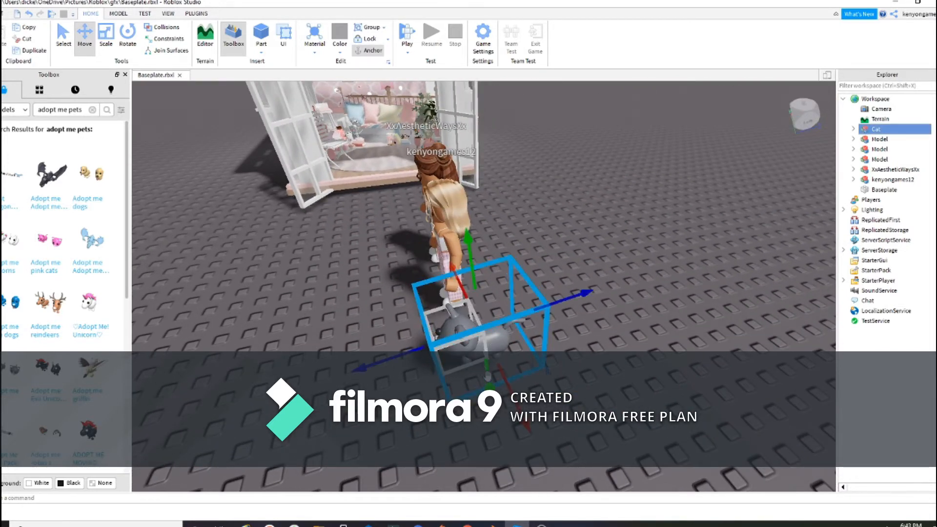
pyautogui.moveTo(702, 340); pyautogui.dragTo(703, 340, button='right')
pyautogui.moveTo(702, 340); pyautogui.dragTo(702, 340, button='right')
pyautogui.click(483, 364)
# Step: Examine the pastel room's interior and the two characters with the cat beside them
pyautogui.moveTo(485, 362); pyautogui.dragTo(449, 365, button='right')
pyautogui.press('w')
pyautogui.press('w')
pyautogui.press('w')
pyautogui.scroll(-2, 453, 371)
pyautogui.scroll(2, 399, 276)
pyautogui.moveTo(399, 277); pyautogui.dragTo(357, 266, button='right')
pyautogui.scroll(4, 527, 360)
pyautogui.scroll(1, 528, 359)
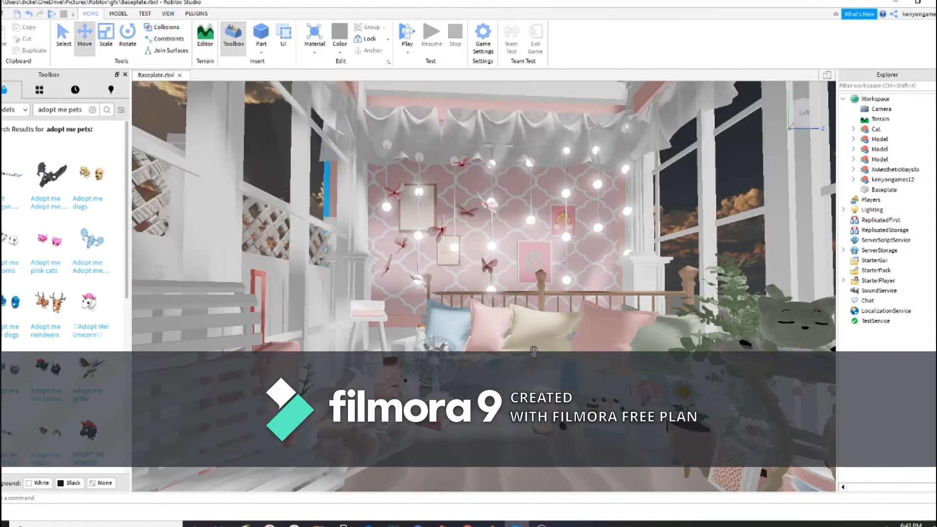
pyautogui.scroll(-8, 476, 349)
pyautogui.moveTo(477, 350); pyautogui.dragTo(478, 351, button='right')
pyautogui.scroll(6, 477, 350)
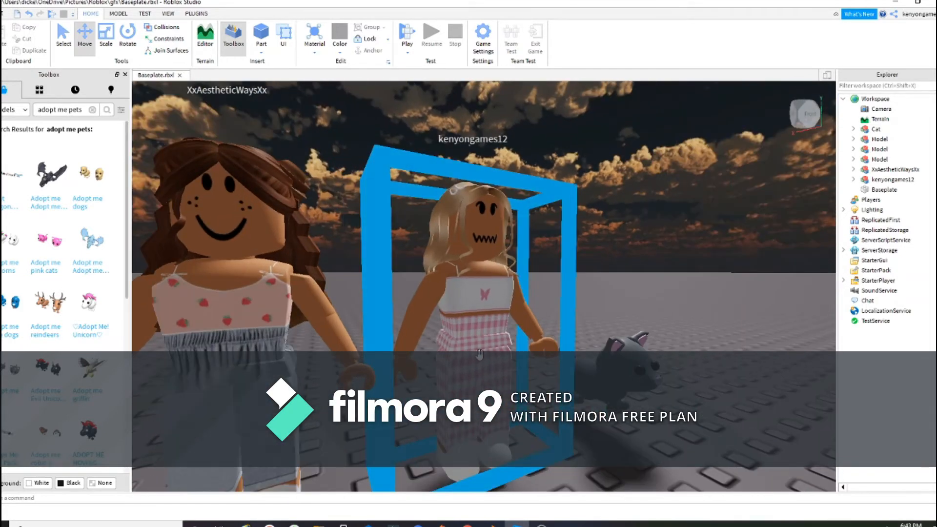
# Step: Delete the Hair accessory from the blonde character
pyautogui.click(480, 355)
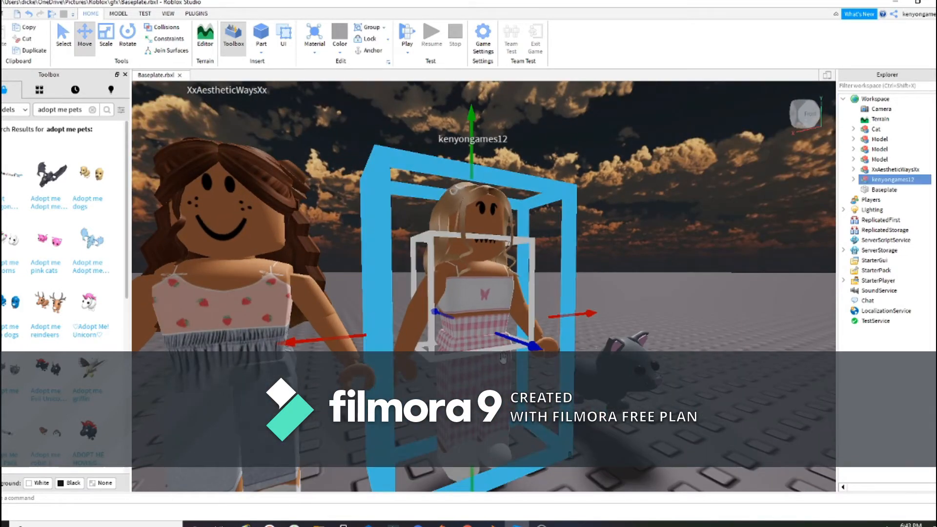
pyautogui.click(854, 179)
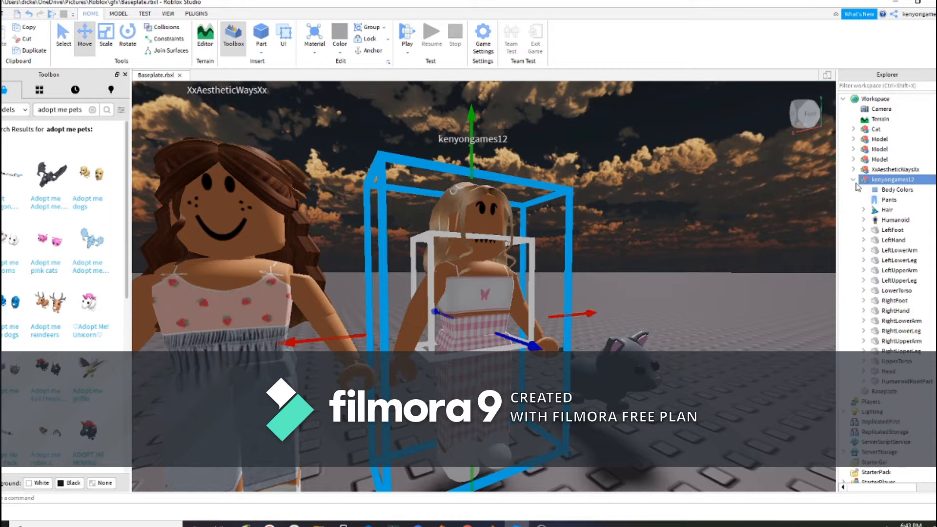
pyautogui.click(886, 199)
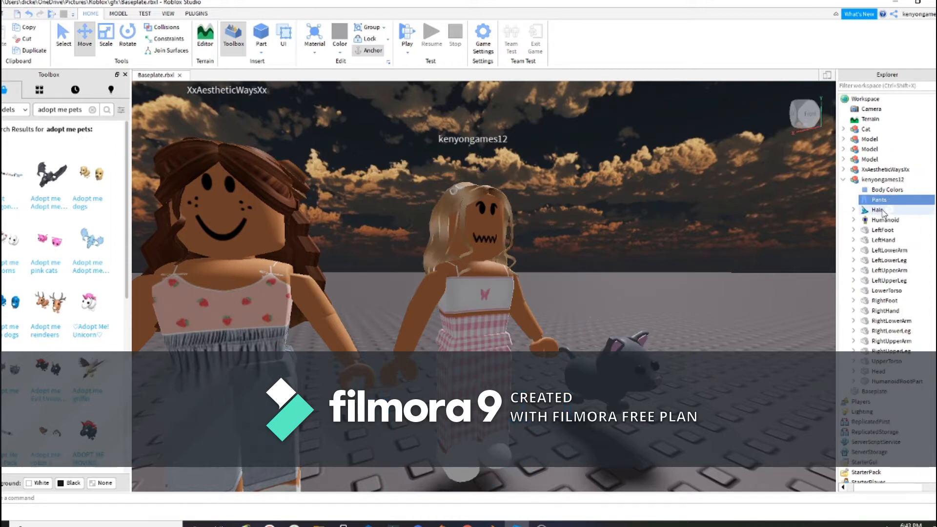
pyautogui.click(876, 210)
pyautogui.click(853, 209)
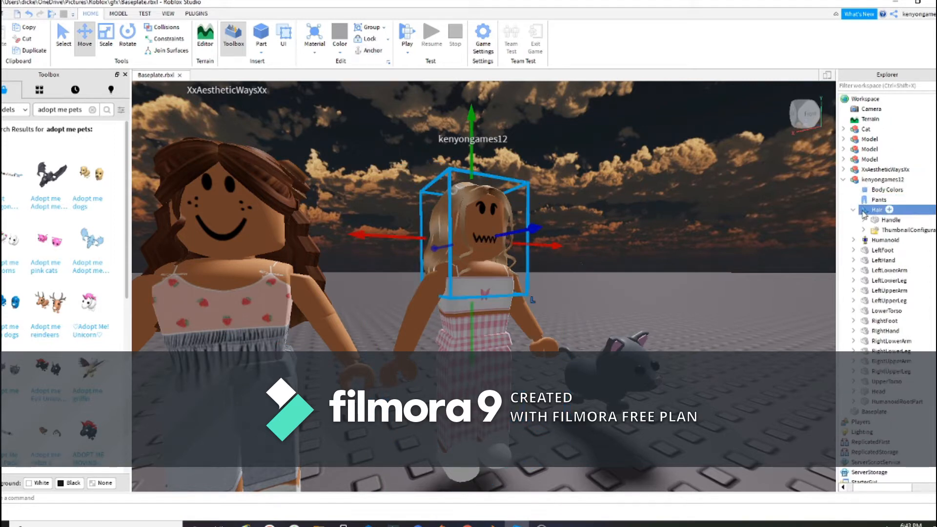
pyautogui.click(853, 210)
pyautogui.press('Delete')
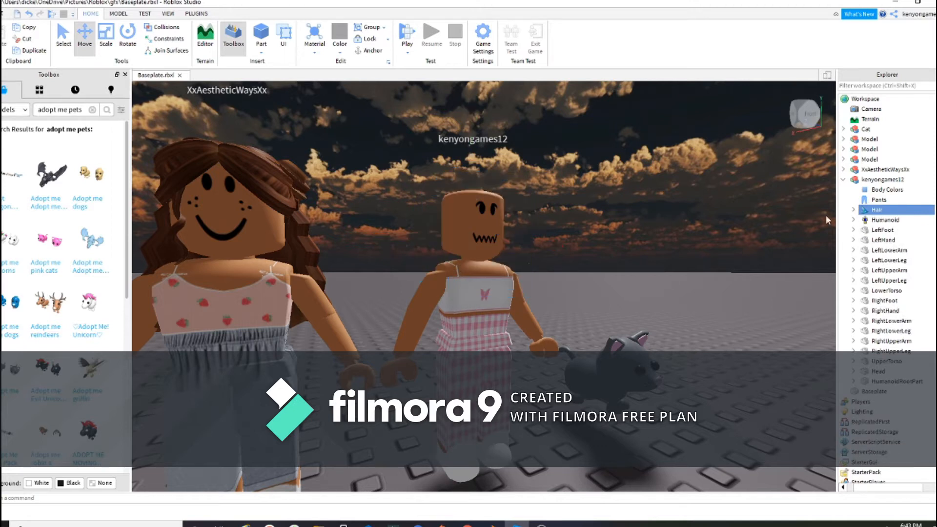
# Step: Look over the hair models standing on the baseplate for a replacement hairstyle
pyautogui.moveTo(665, 350); pyautogui.dragTo(668, 352, button='right')
pyautogui.press('w')
pyautogui.moveTo(436, 358); pyautogui.dragTo(460, 341, button='right')
pyautogui.press('a')
pyautogui.press('w')
pyautogui.press('d')
pyautogui.press('w')
pyautogui.press('s')
pyautogui.press('w')
pyautogui.press('w')
pyautogui.press('s')
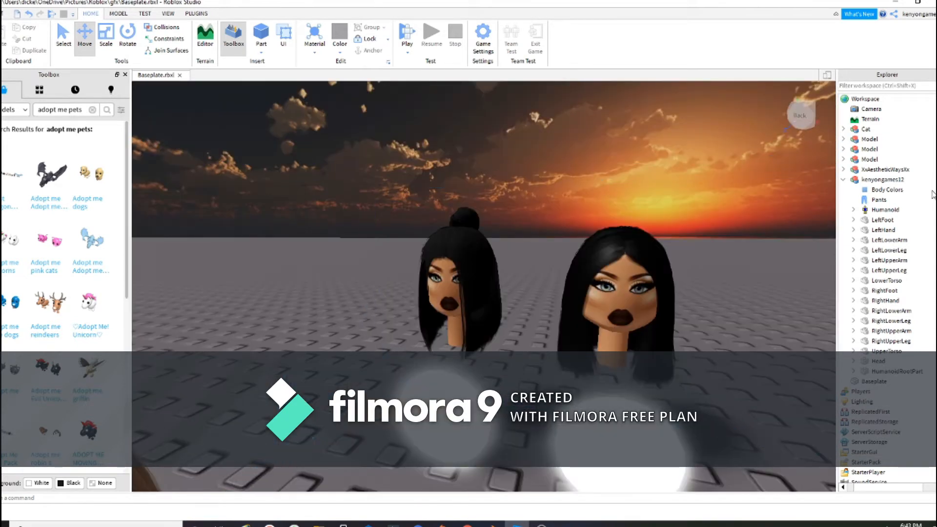
# Step: Find the black bun hair model inside the hair pack, reparent it directly under Workspace and move it away from the other heads
pyautogui.click(917, 139)
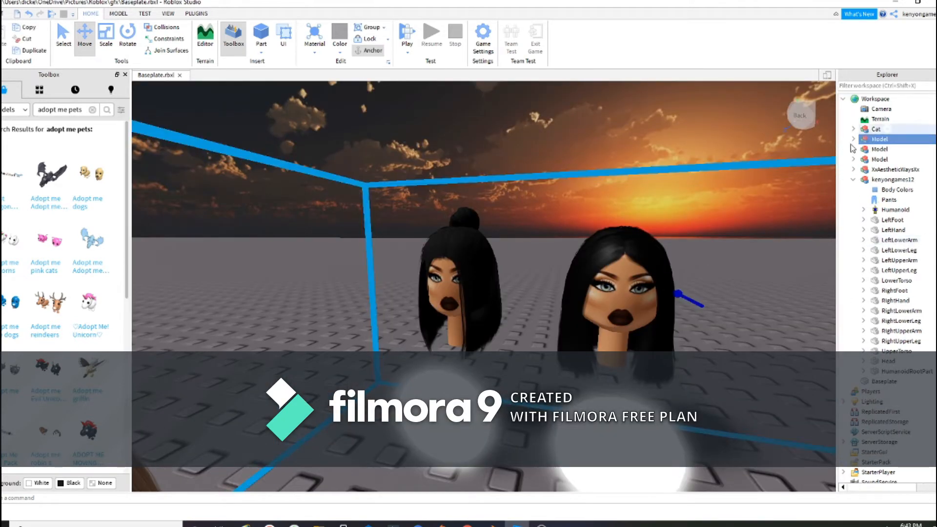
pyautogui.click(853, 180)
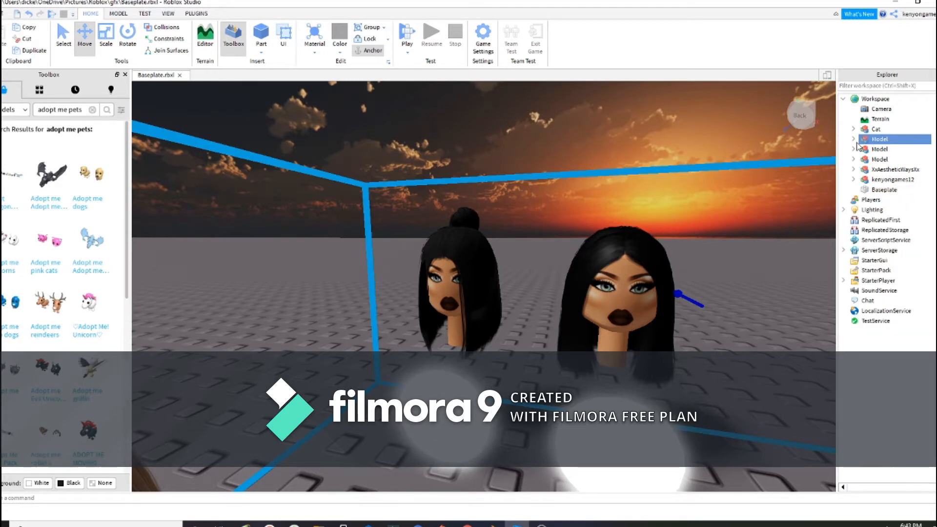
pyautogui.click(853, 140)
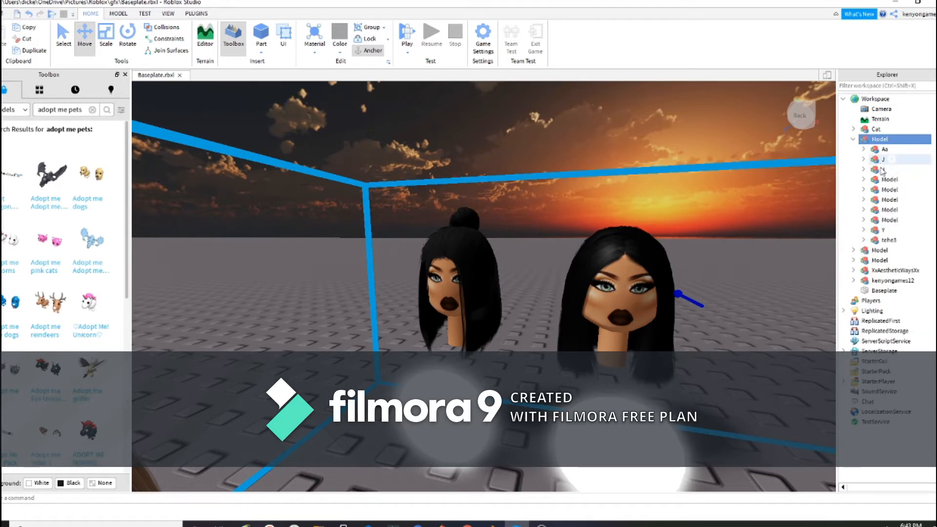
pyautogui.click(882, 151)
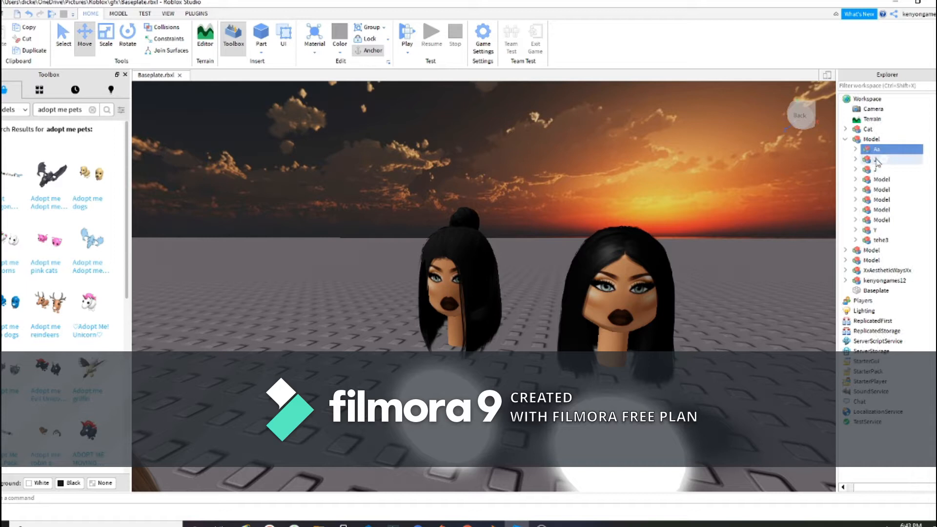
pyautogui.click(869, 163)
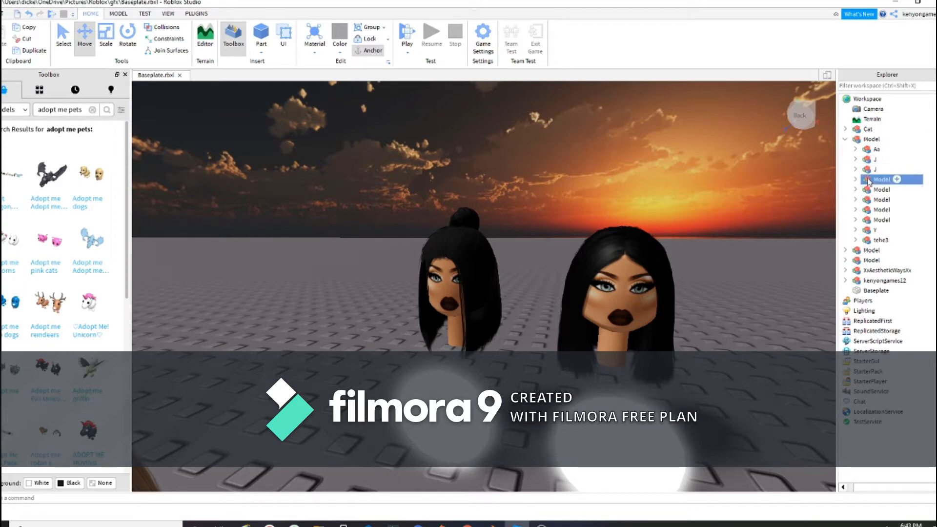
pyautogui.moveTo(549, 281); pyautogui.dragTo(549, 302, button='right')
pyautogui.moveTo(874, 195); pyautogui.dragTo(866, 103)
pyautogui.moveTo(302, 237); pyautogui.dragTo(188, 248)
# Step: Expand the separated black bun hair model in the object hierarchy to reach its nested model
pyautogui.moveTo(362, 439); pyautogui.dragTo(365, 408, button='right')
pyautogui.press('a')
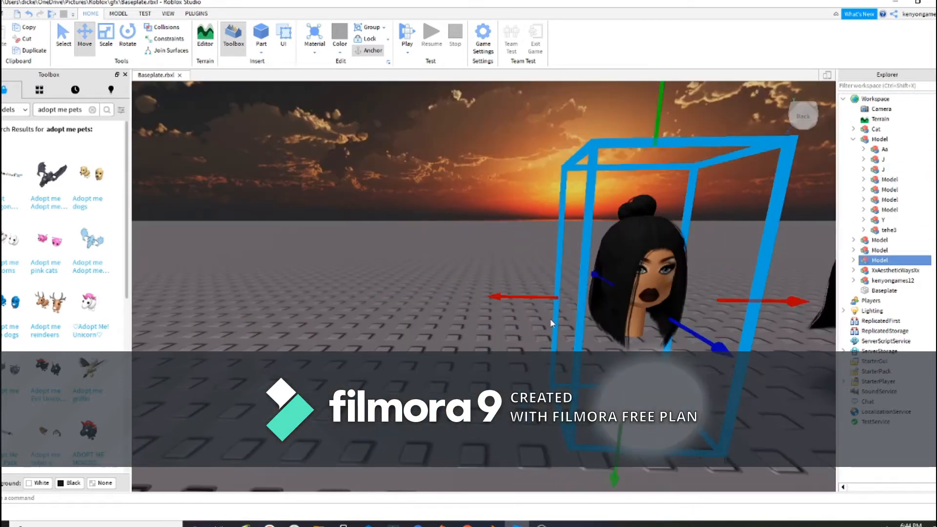
pyautogui.press('d')
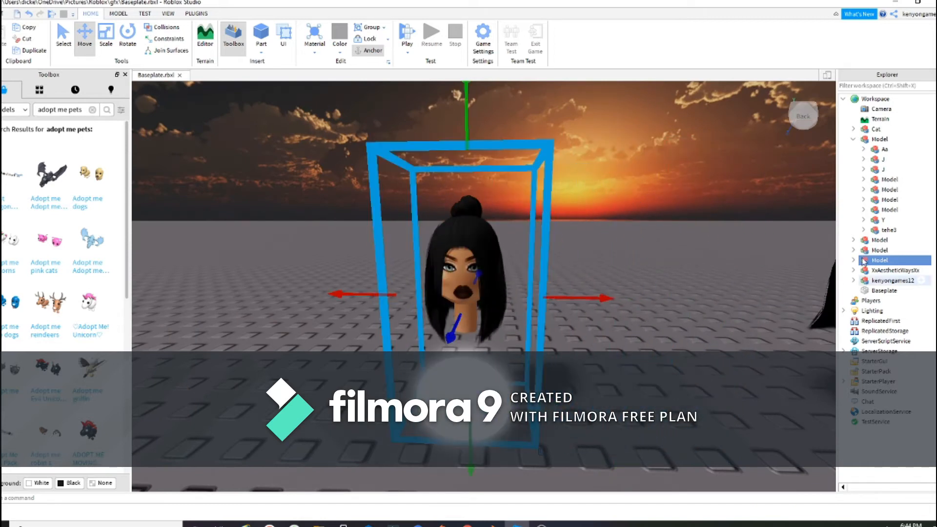
pyautogui.click(853, 260)
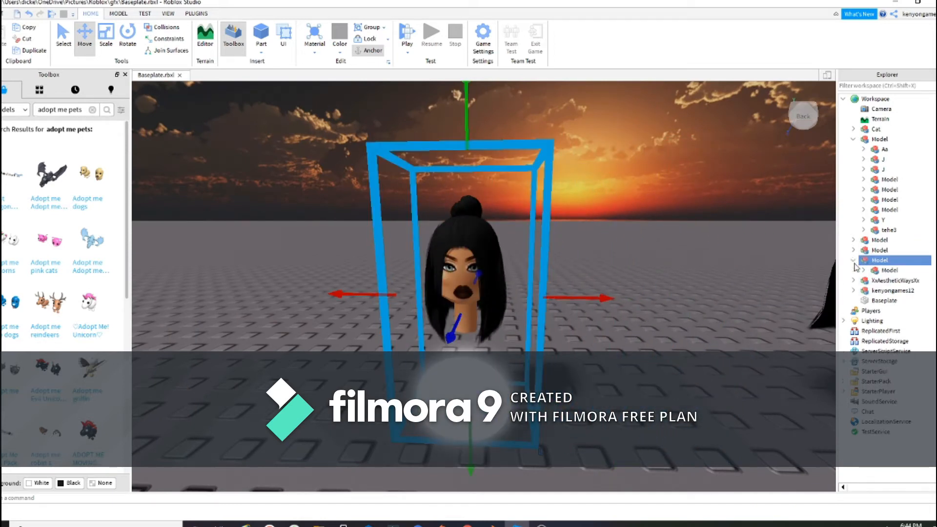